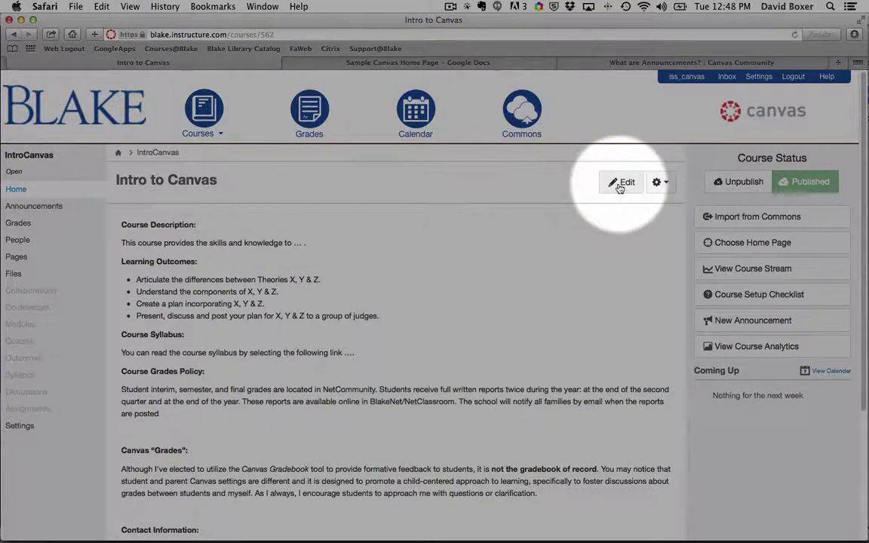
Open the Introduction Page editor and place the cursor after the course syllabus sentence
{"action": "left_click", "coordinate": [619, 186]}
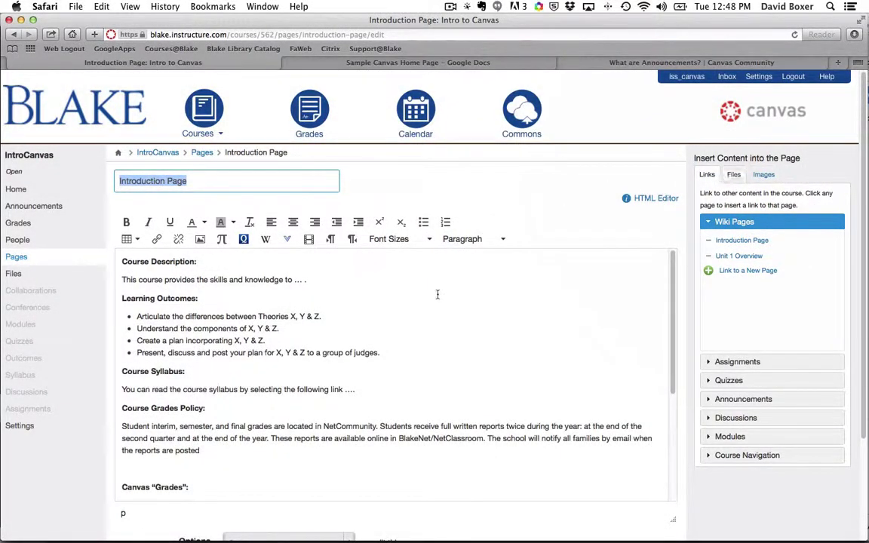
{"action": "scroll", "coordinate": [435, 304], "scroll_direction": "down", "scroll_amount": 2}
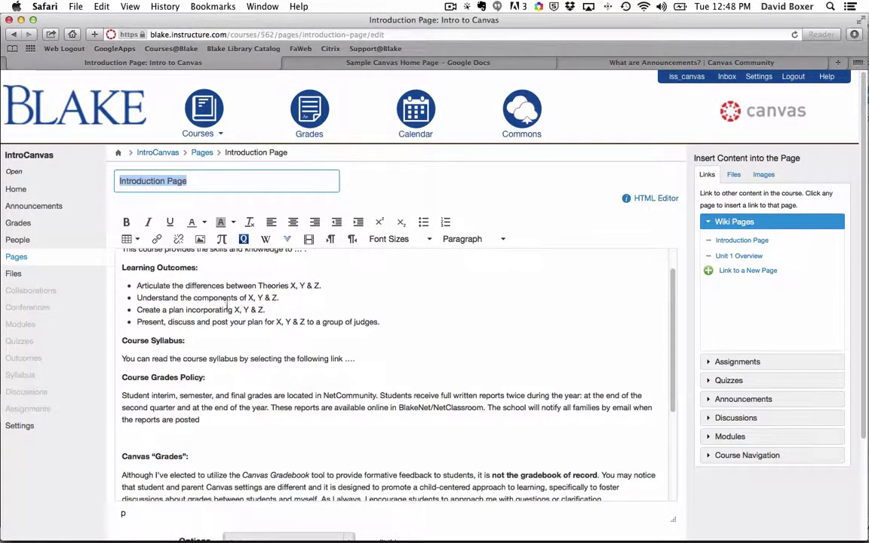
{"action": "scroll", "coordinate": [138, 285], "scroll_direction": "down", "scroll_amount": 1}
{"action": "scroll", "coordinate": [143, 291], "scroll_direction": "down", "scroll_amount": 1}
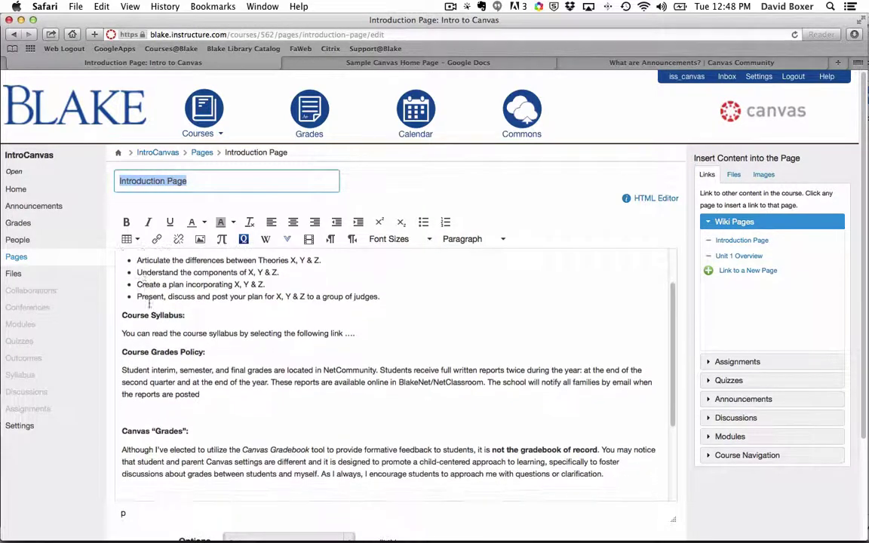
{"action": "left_click", "coordinate": [383, 333]}
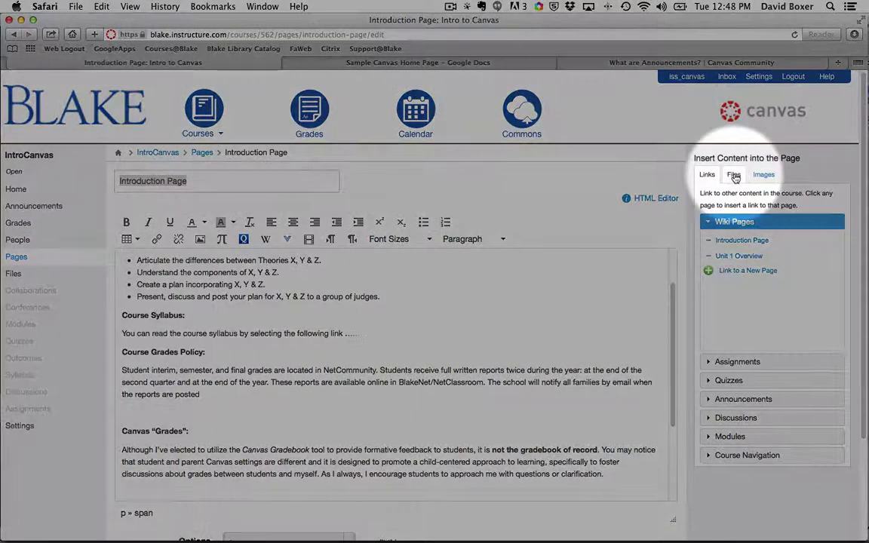
Insert a link to Intro to Canvas Syllabus.docx from course files > Unit 1 - Intro Activities
{"action": "left_click", "coordinate": [734, 176]}
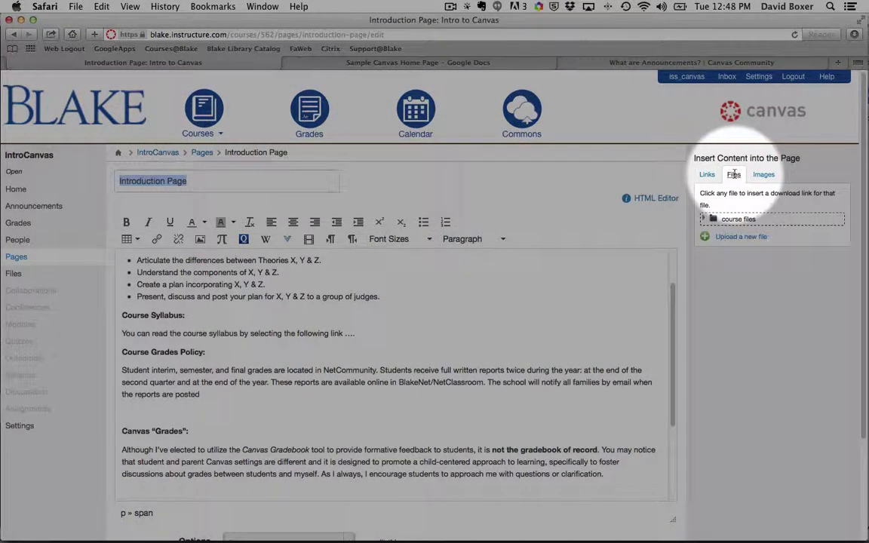
{"action": "left_click", "coordinate": [724, 219]}
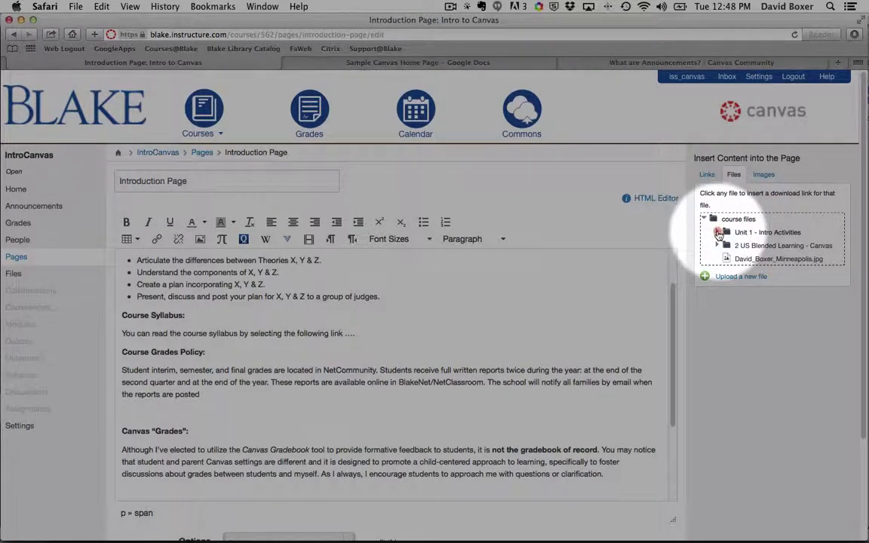
{"action": "left_click", "coordinate": [717, 233]}
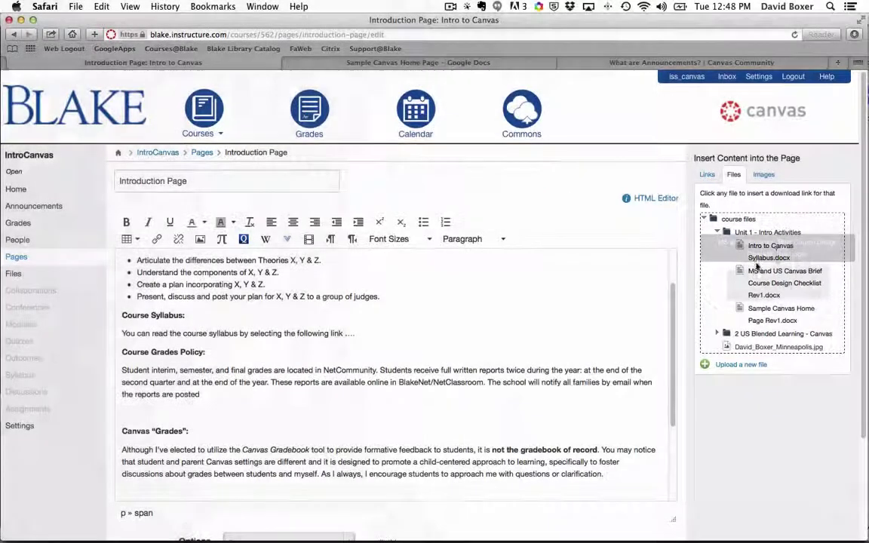
{"action": "left_click", "coordinate": [771, 248]}
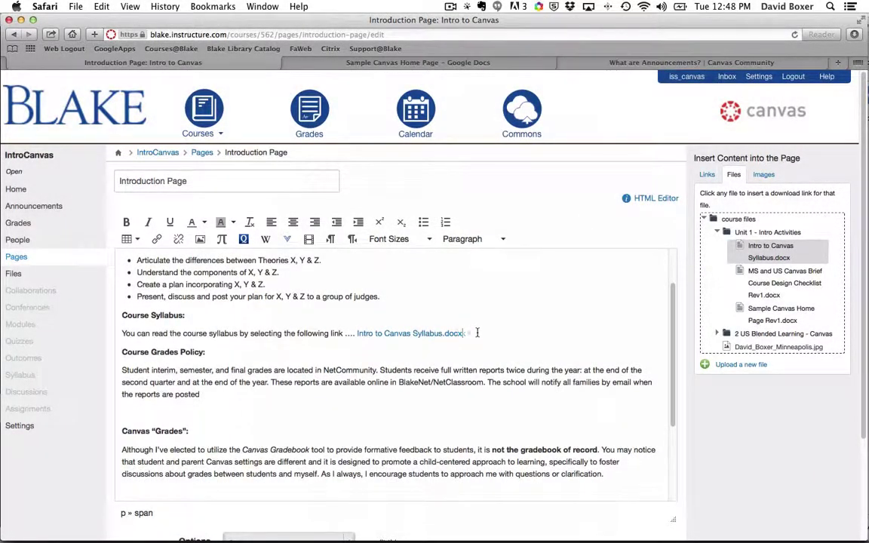
Save the Introduction Page and check the new syllabus download link under Course Syllabus
{"action": "scroll", "coordinate": [717, 385], "scroll_direction": "down", "scroll_amount": 3}
{"action": "scroll", "coordinate": [679, 365], "scroll_direction": "down", "scroll_amount": 2}
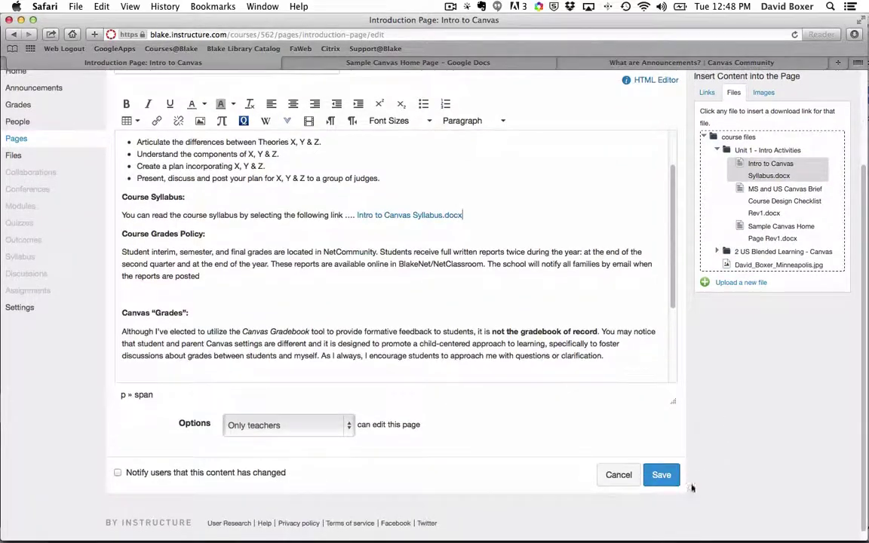
{"action": "left_click", "coordinate": [659, 484]}
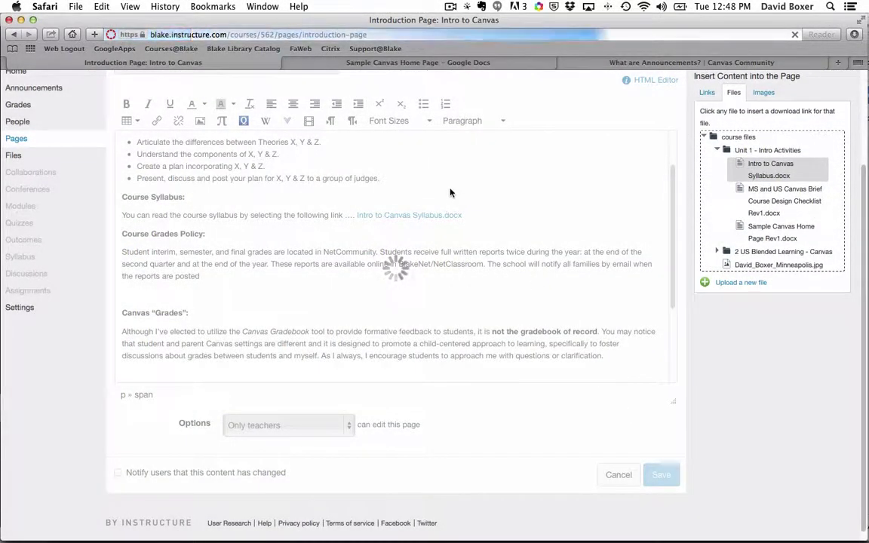
{"action": "scroll", "coordinate": [414, 252], "scroll_direction": "down", "scroll_amount": 2}
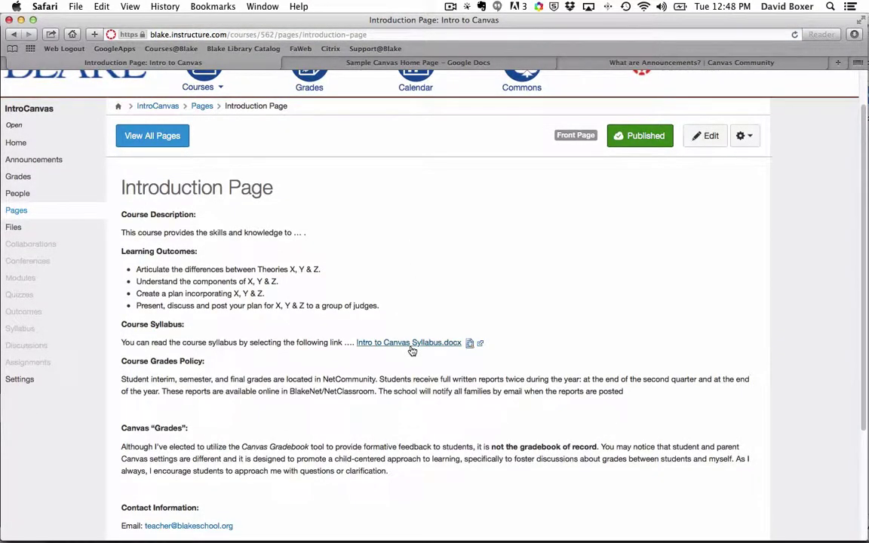
{"action": "scroll", "coordinate": [412, 351], "scroll_direction": "down", "scroll_amount": 2}
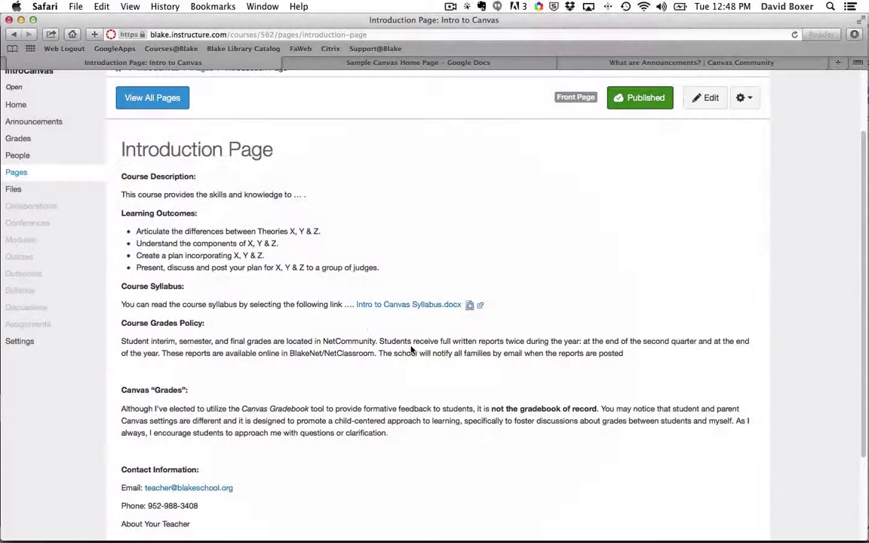
{"action": "scroll", "coordinate": [315, 285], "scroll_direction": "up", "scroll_amount": 2}
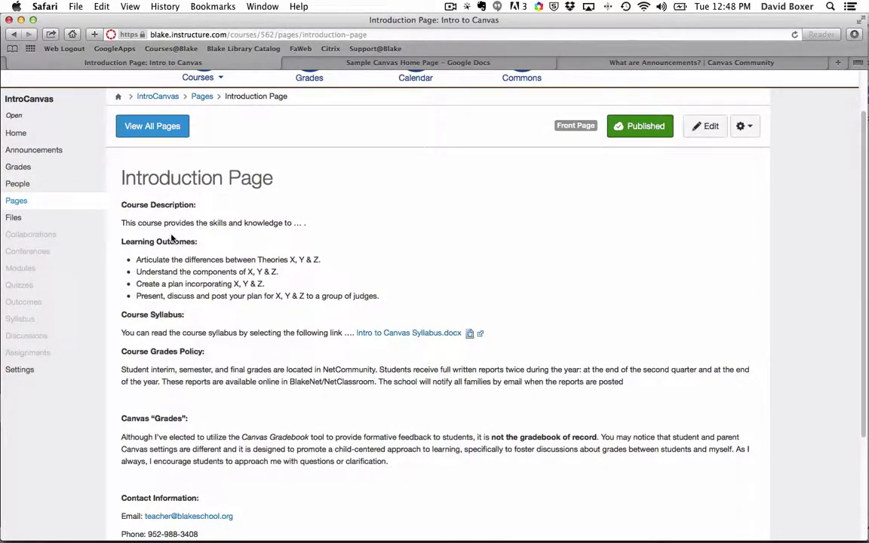
{"action": "scroll", "coordinate": [172, 238], "scroll_direction": "up", "scroll_amount": 3}
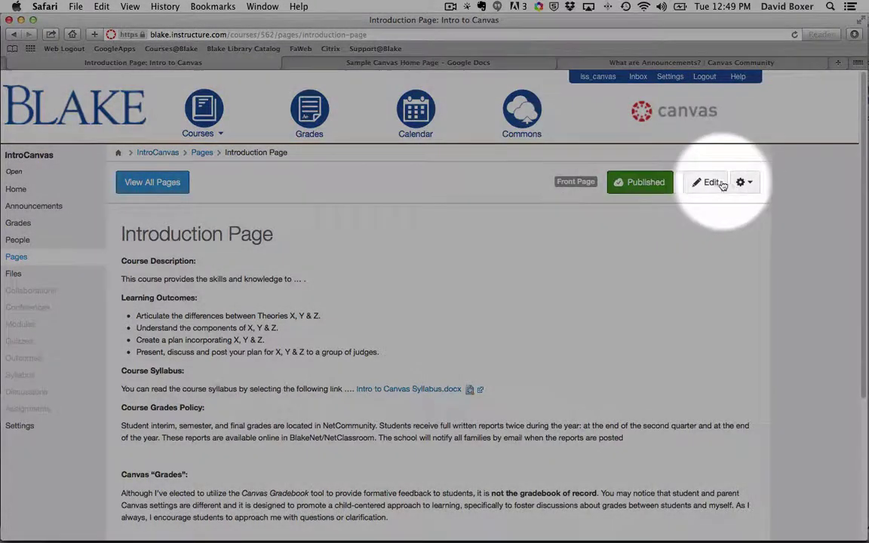
Reopen the page for editing, add a blank line above Course Description, and show available images
{"action": "left_click", "coordinate": [715, 185]}
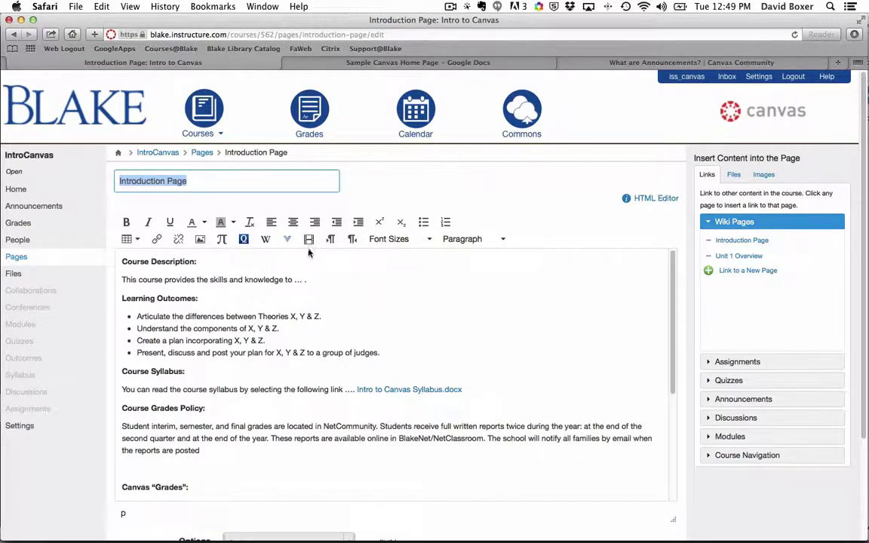
{"action": "left_click", "coordinate": [121, 261]}
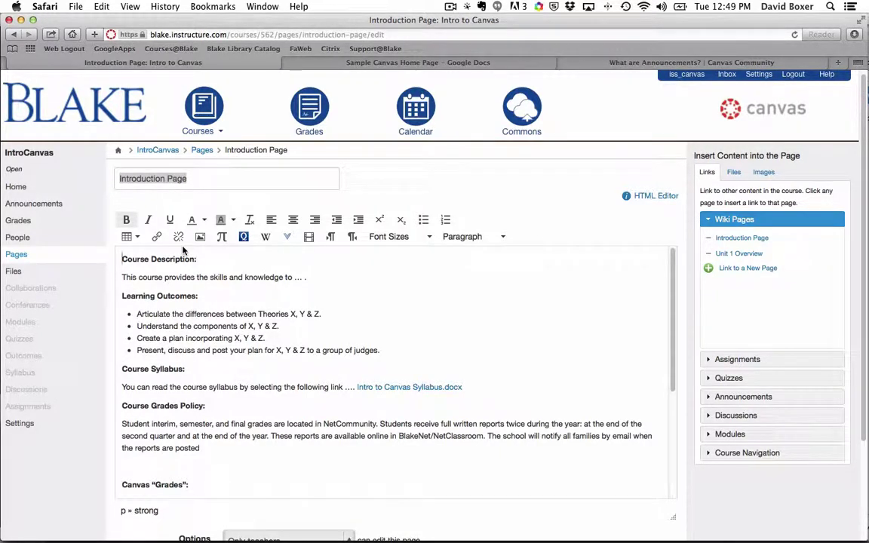
{"action": "key", "text": "Return"}
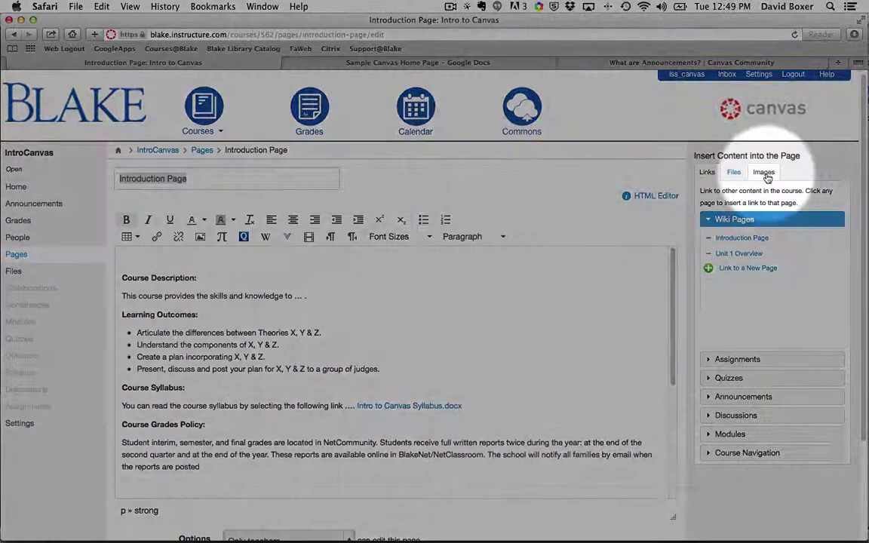
{"action": "left_click", "coordinate": [764, 173]}
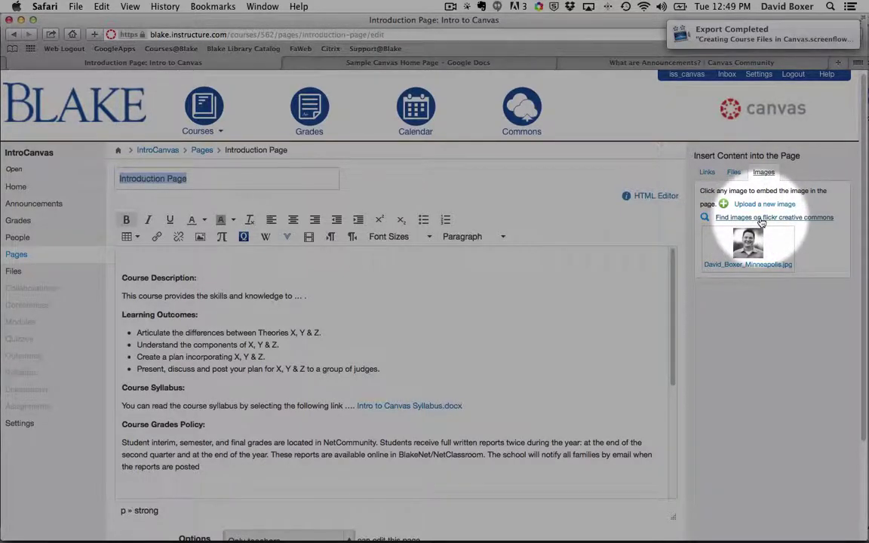
Search Flickr Creative Commons images for 'Welcome'
{"action": "left_click", "coordinate": [765, 220]}
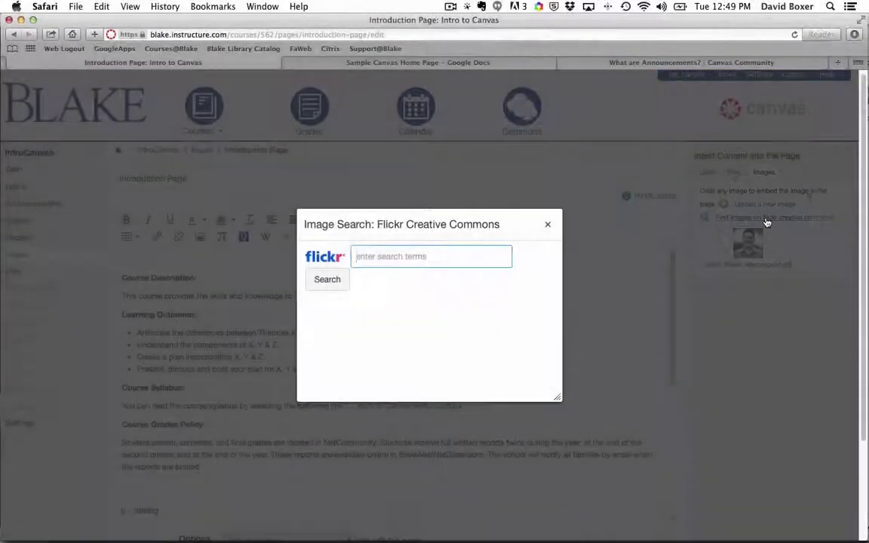
{"action": "type", "text": "Wel"}
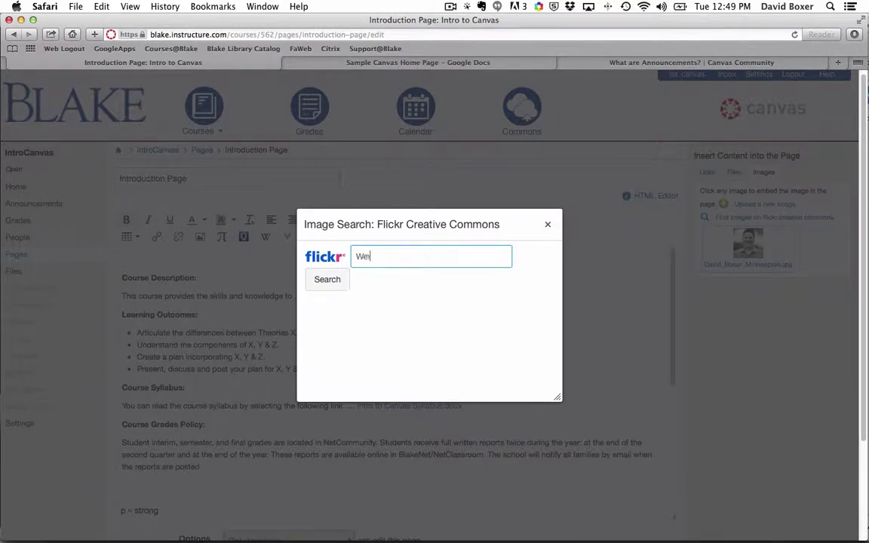
{"action": "type", "text": "come"}
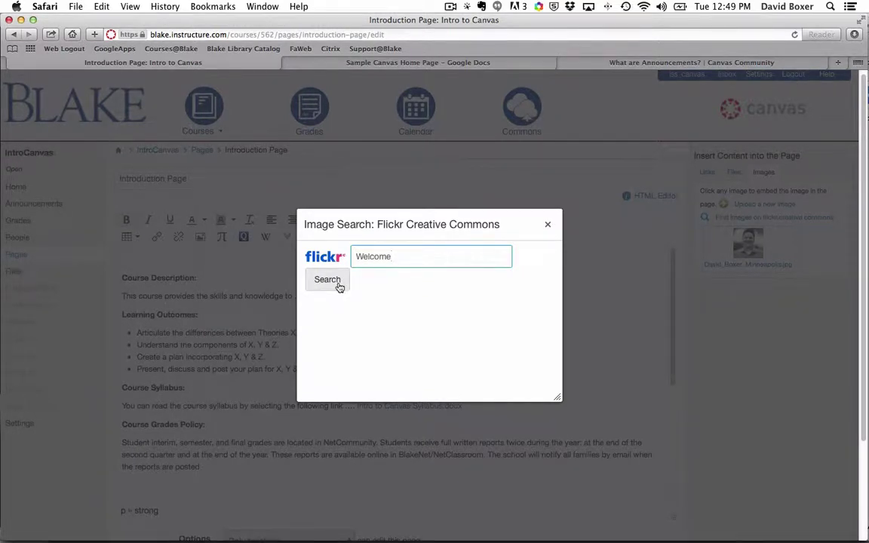
{"action": "left_click", "coordinate": [339, 287]}
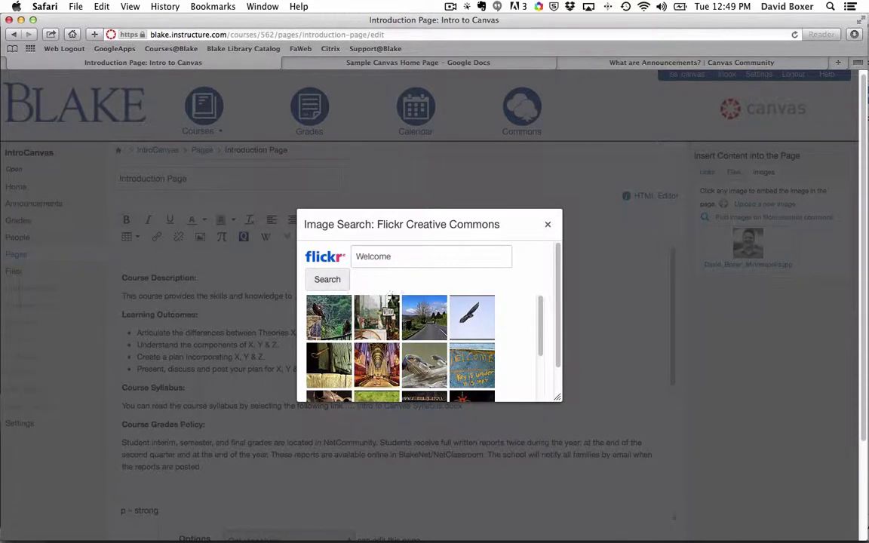
Browse the results and insert the Grace Cathedral interior photo above Course Description
{"action": "scroll", "coordinate": [507, 329], "scroll_direction": "down", "scroll_amount": 3}
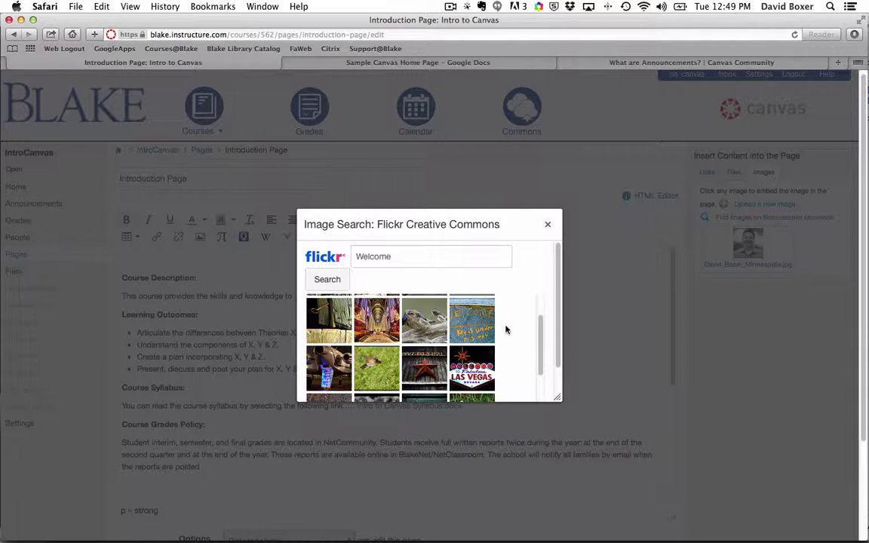
{"action": "scroll", "coordinate": [488, 339], "scroll_direction": "down", "scroll_amount": 2}
{"action": "scroll", "coordinate": [487, 339], "scroll_direction": "down", "scroll_amount": 1}
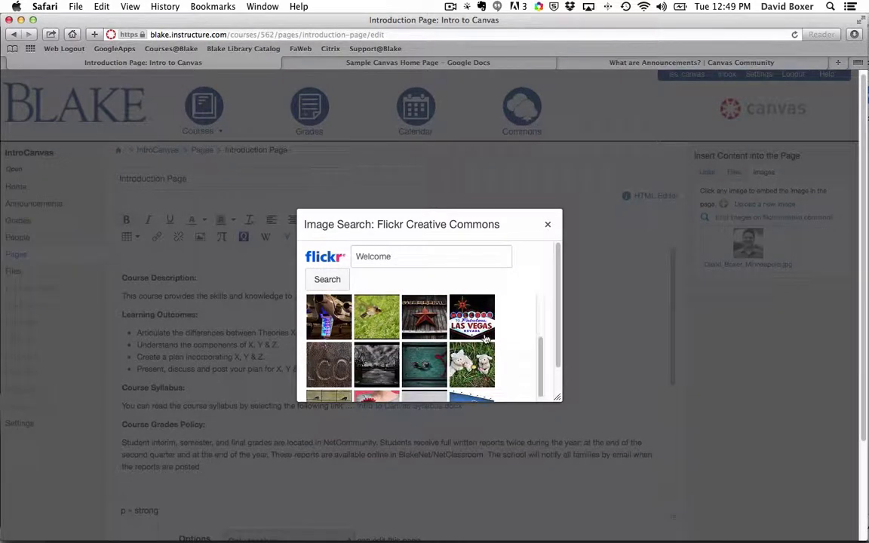
{"action": "scroll", "coordinate": [488, 339], "scroll_direction": "down", "scroll_amount": 2}
{"action": "scroll", "coordinate": [486, 340], "scroll_direction": "down", "scroll_amount": 2}
{"action": "scroll", "coordinate": [486, 340], "scroll_direction": "up", "scroll_amount": 1}
{"action": "scroll", "coordinate": [486, 340], "scroll_direction": "up", "scroll_amount": 1}
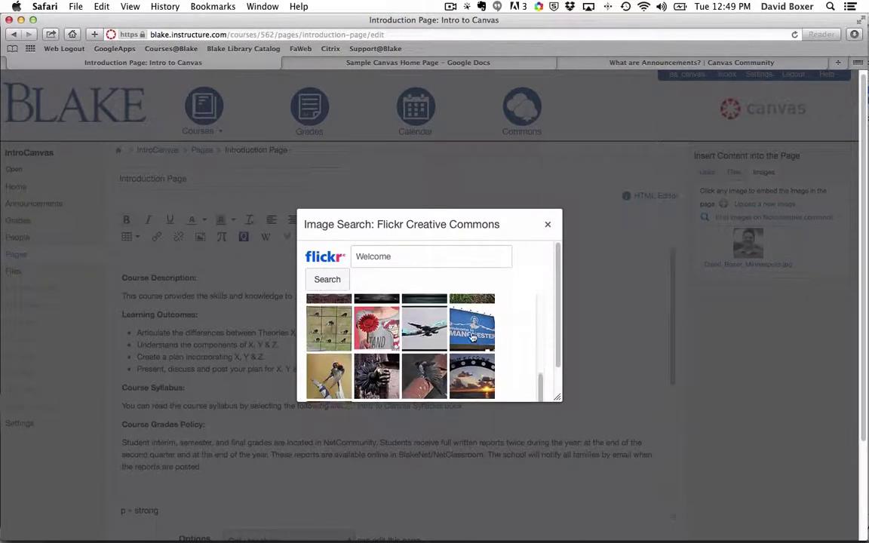
{"action": "scroll", "coordinate": [487, 340], "scroll_direction": "up", "scroll_amount": 1}
{"action": "scroll", "coordinate": [453, 338], "scroll_direction": "up", "scroll_amount": 1}
{"action": "scroll", "coordinate": [382, 335], "scroll_direction": "up", "scroll_amount": 1}
{"action": "scroll", "coordinate": [362, 339], "scroll_direction": "up", "scroll_amount": 2}
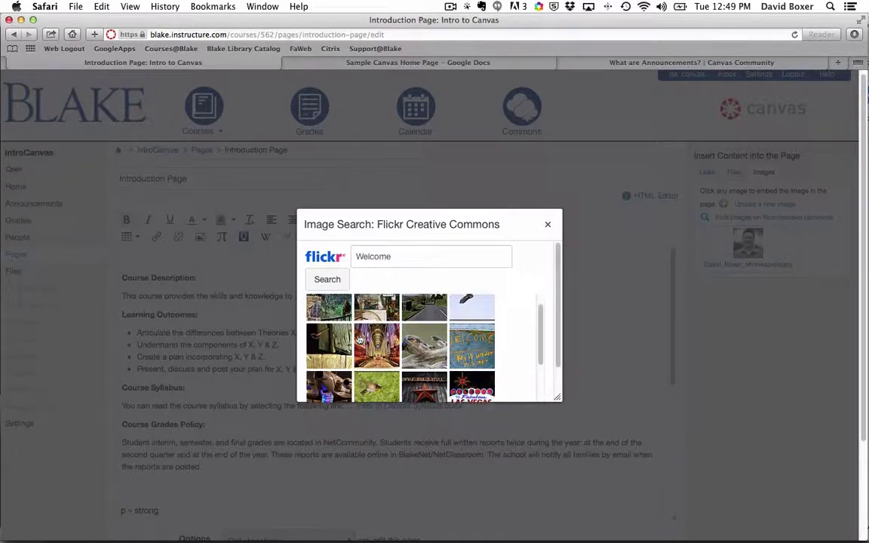
{"action": "scroll", "coordinate": [362, 339], "scroll_direction": "up", "scroll_amount": 1}
{"action": "left_click", "coordinate": [367, 345]}
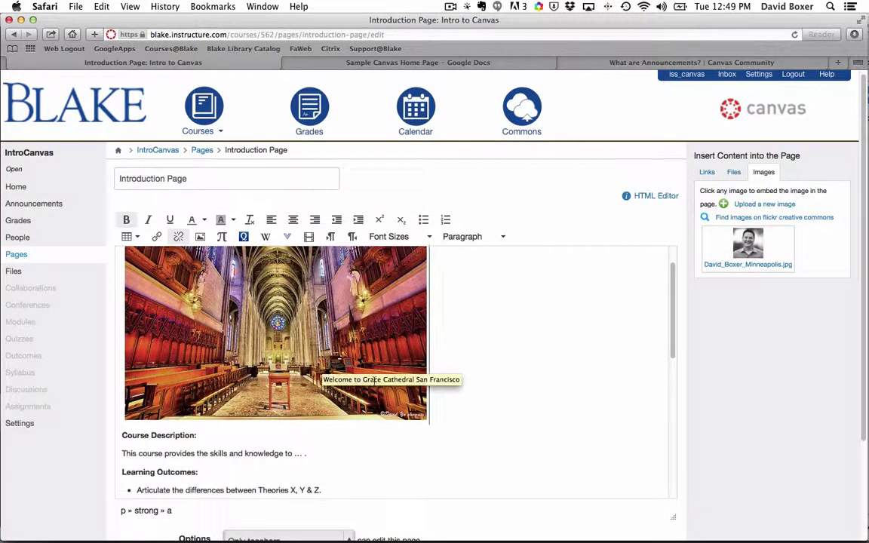
Resize the Grace Cathedral welcome photo to roughly half its original size
{"action": "left_click", "coordinate": [330, 387]}
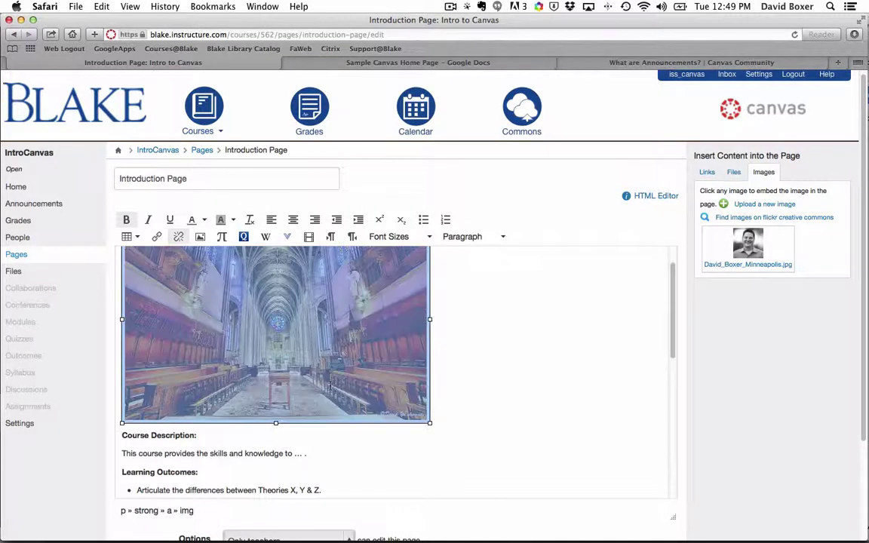
{"action": "mouse_move", "coordinate": [430, 424]}
{"action": "left_mouse_down"}
{"action": "mouse_move", "coordinate": [294, 349]}
{"action": "mouse_move", "coordinate": [297, 333]}
{"action": "left_mouse_up"}
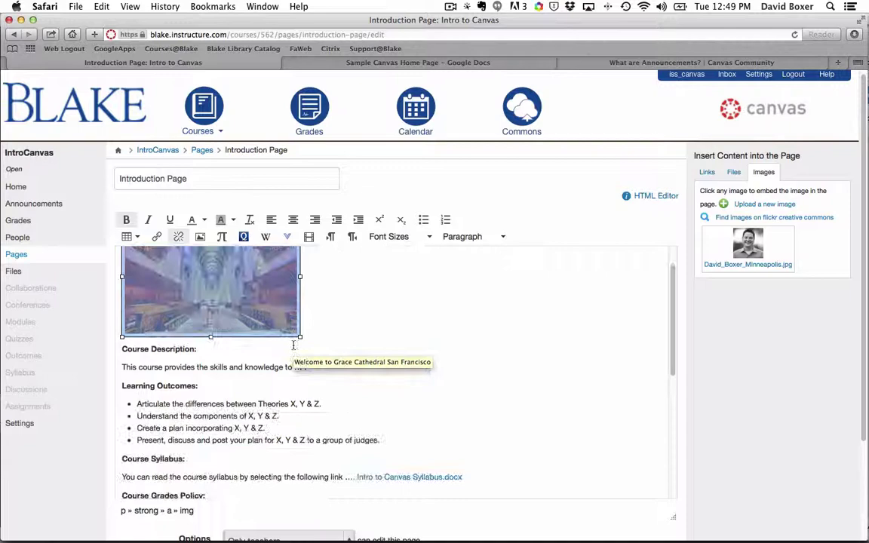
{"action": "left_click", "coordinate": [300, 379]}
In Contact Information, start a new blank line right after 'About Your Teacher'
{"action": "scroll", "coordinate": [300, 379], "scroll_direction": "down", "scroll_amount": 2}
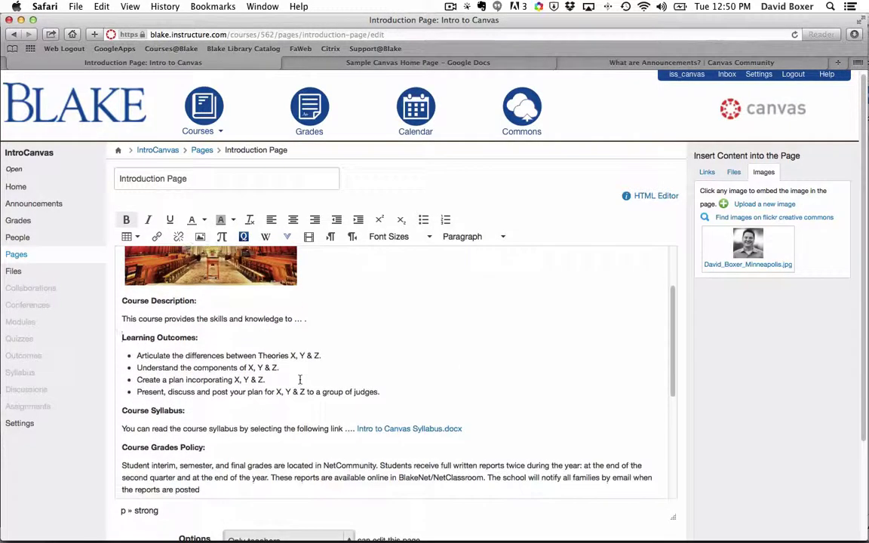
{"action": "scroll", "coordinate": [304, 375], "scroll_direction": "down", "scroll_amount": 3}
{"action": "scroll", "coordinate": [304, 375], "scroll_direction": "down", "scroll_amount": 1}
{"action": "scroll", "coordinate": [304, 375], "scroll_direction": "down", "scroll_amount": 2}
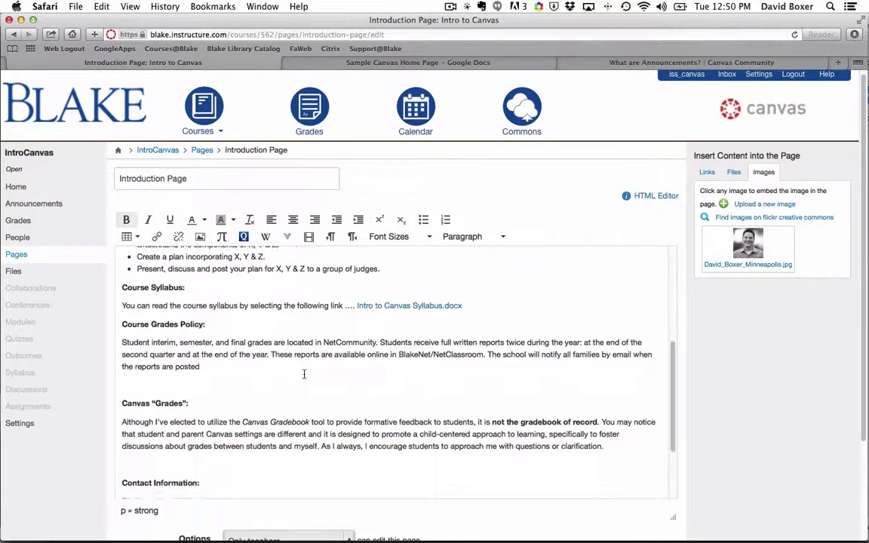
{"action": "scroll", "coordinate": [304, 374], "scroll_direction": "down", "scroll_amount": 2}
{"action": "scroll", "coordinate": [304, 374], "scroll_direction": "down", "scroll_amount": 1}
{"action": "scroll", "coordinate": [304, 375], "scroll_direction": "down", "scroll_amount": 1}
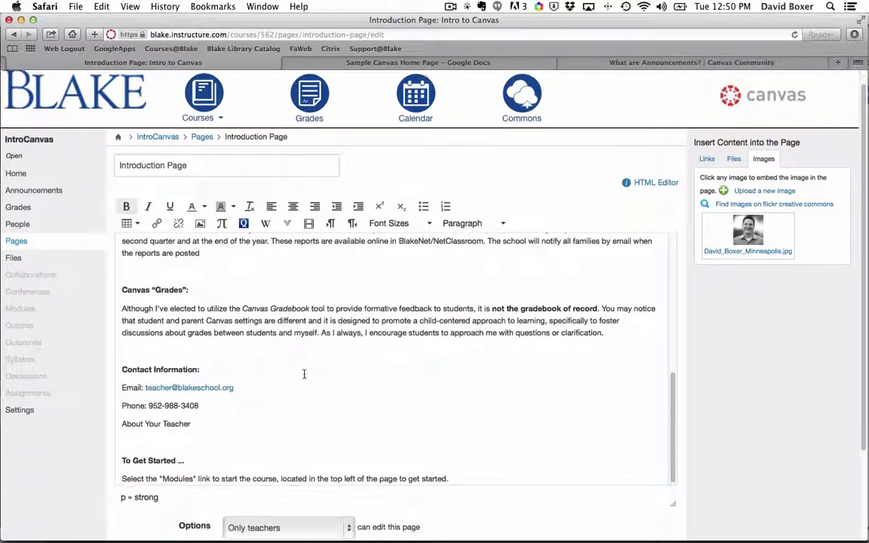
{"action": "scroll", "coordinate": [304, 374], "scroll_direction": "down", "scroll_amount": 1}
{"action": "scroll", "coordinate": [304, 374], "scroll_direction": "down", "scroll_amount": 3}
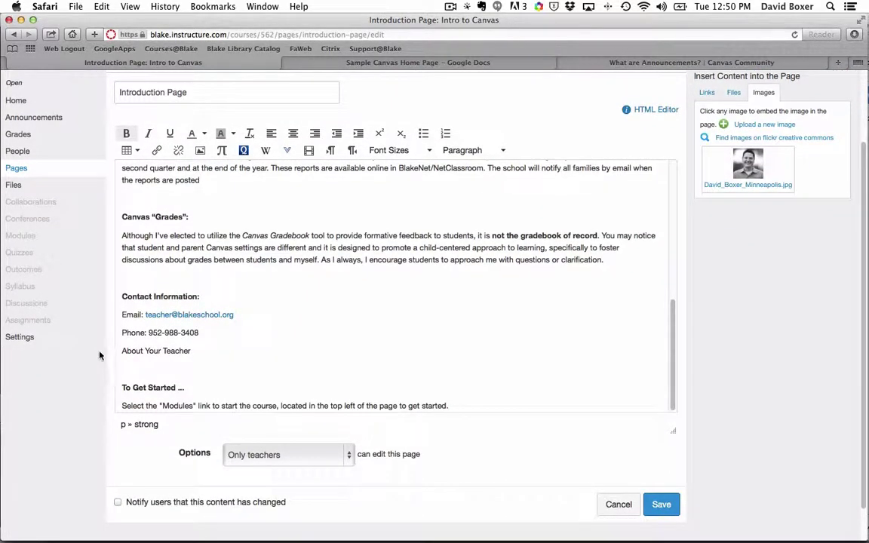
{"action": "left_click", "coordinate": [209, 352]}
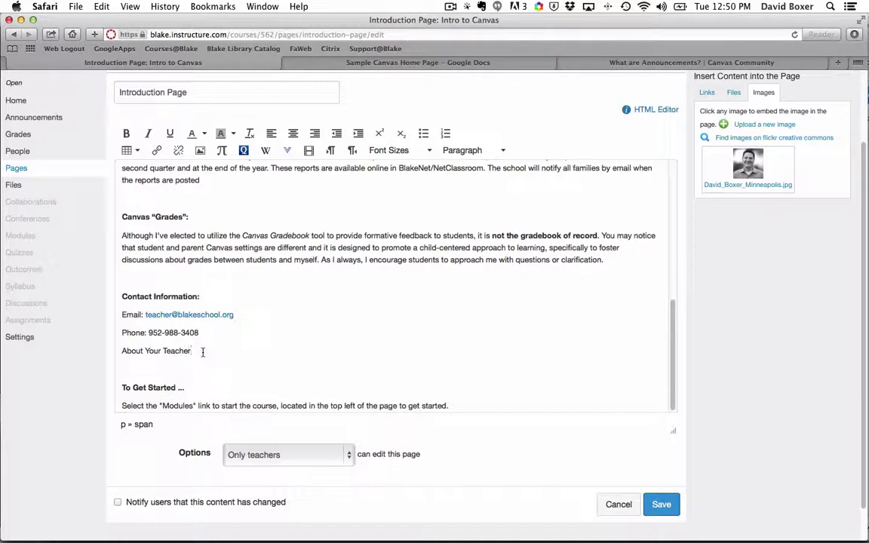
{"action": "key", "text": "Return"}
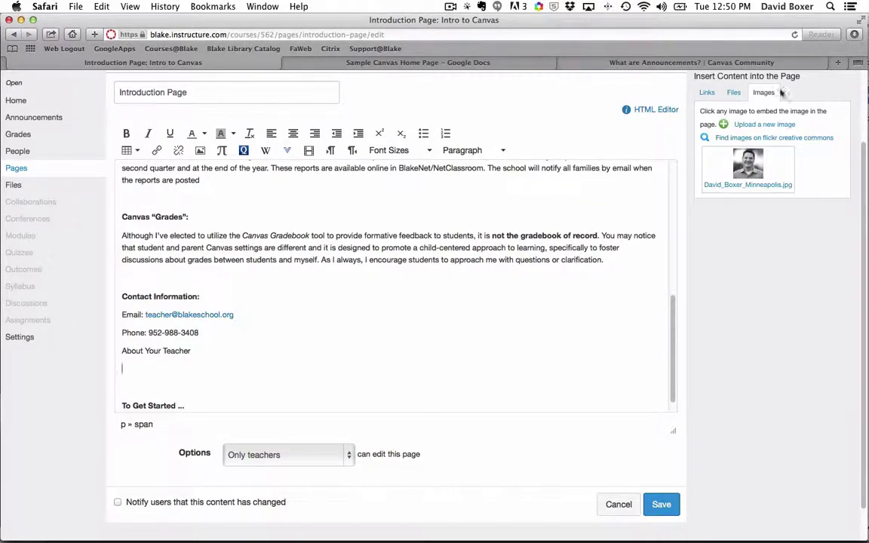
{"action": "scroll", "coordinate": [762, 89], "scroll_direction": "up", "scroll_amount": 2}
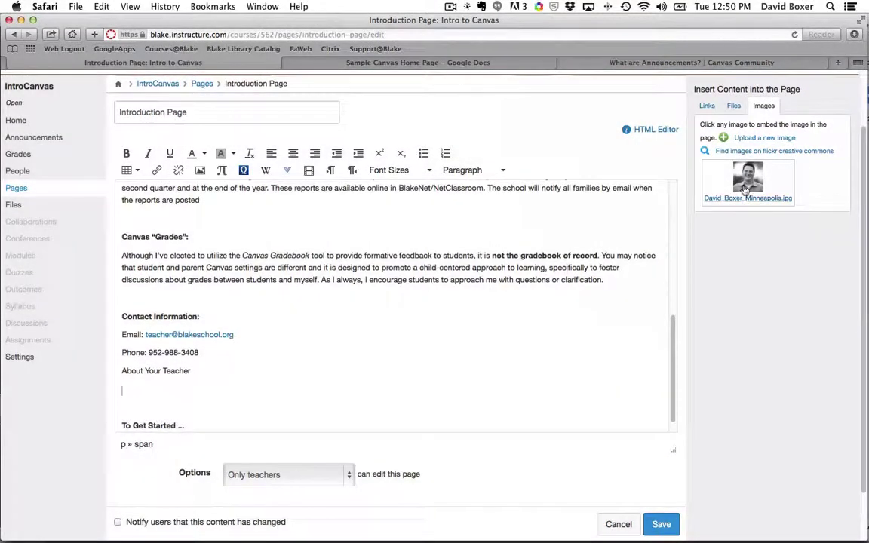
Embed the teacher's photo under About Your Teacher and shrink it to a small thumbnail
{"action": "left_click", "coordinate": [748, 179]}
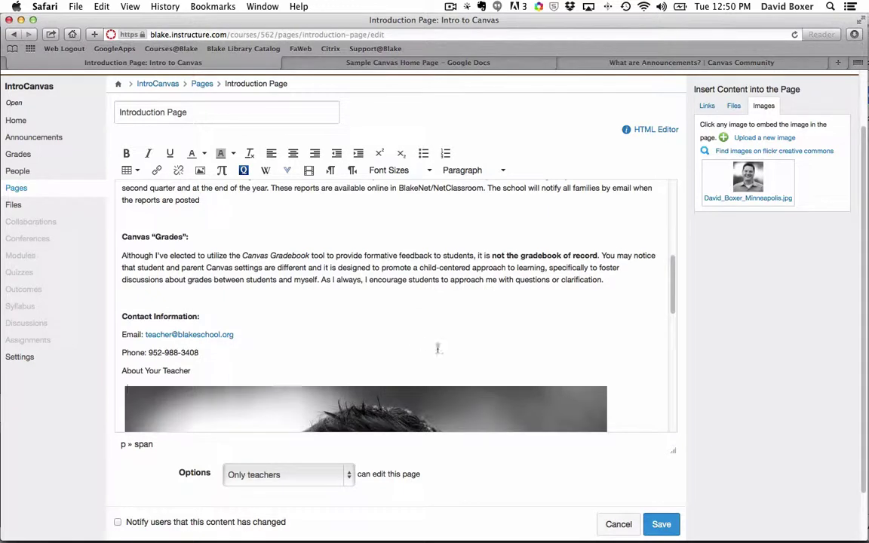
{"action": "left_click", "coordinate": [598, 386]}
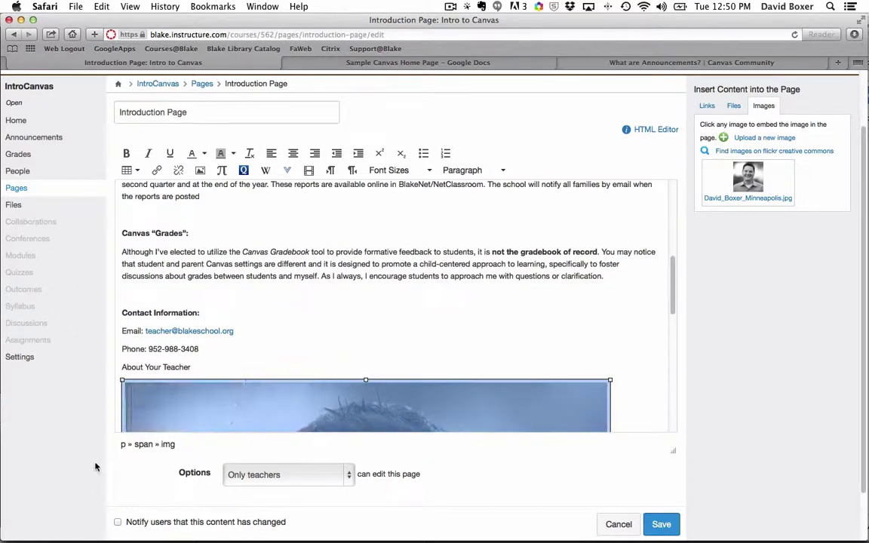
{"action": "left_click_drag", "start_coordinate": [611, 378], "coordinate": [350, 428]}
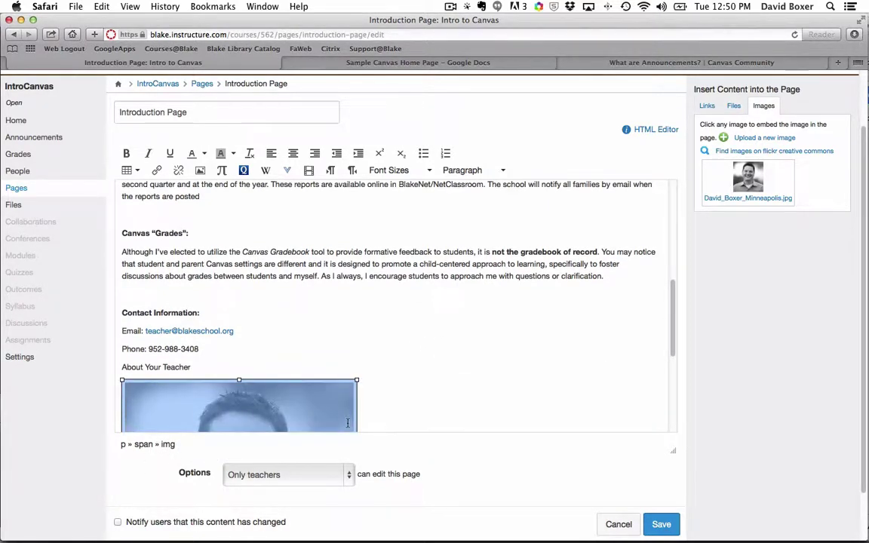
{"action": "scroll", "coordinate": [348, 426], "scroll_direction": "down", "scroll_amount": 3}
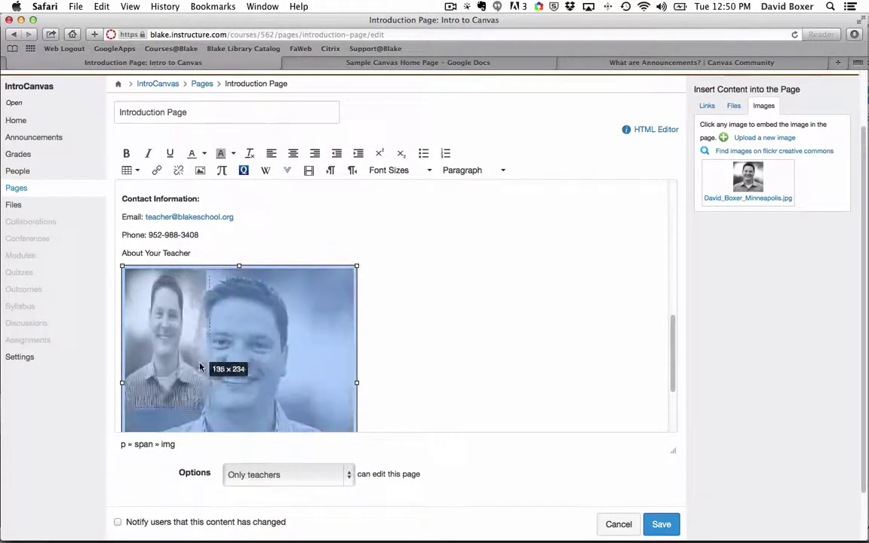
{"action": "mouse_move", "coordinate": [364, 267]}
{"action": "left_mouse_down"}
{"action": "mouse_move", "coordinate": [202, 343]}
{"action": "mouse_move", "coordinate": [163, 341]}
{"action": "left_mouse_up"}
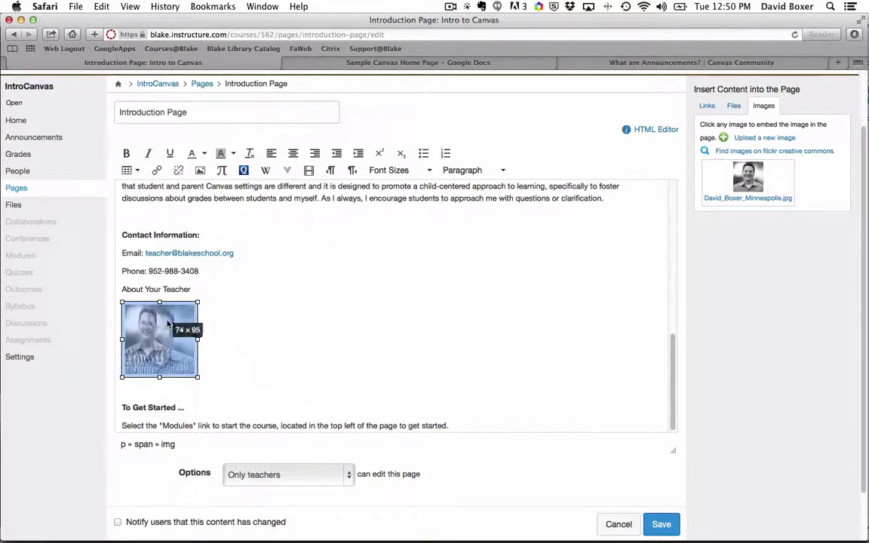
{"action": "left_click", "coordinate": [200, 339]}
{"action": "scroll", "coordinate": [212, 336], "scroll_direction": "up", "scroll_amount": 2}
{"action": "type", "text": ":"}
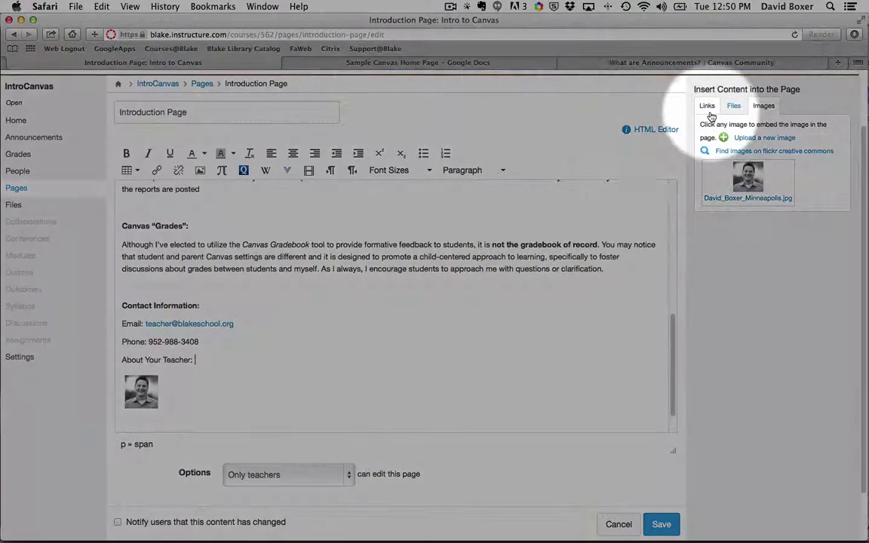
Link 'About Your Teacher' to a new page of that name, removing the old plain-text label
{"action": "left_click", "coordinate": [708, 107]}
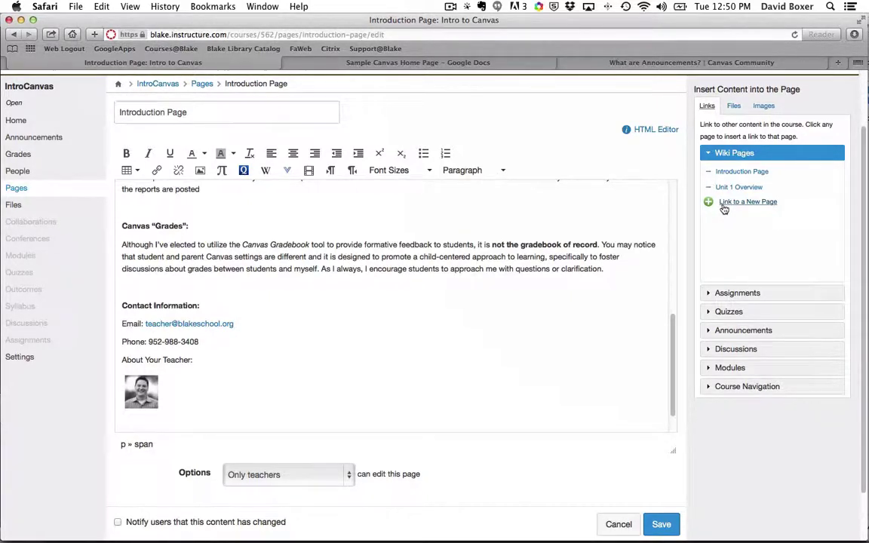
{"action": "left_click", "coordinate": [725, 206]}
{"action": "type", "text": "About Your Teacher"}
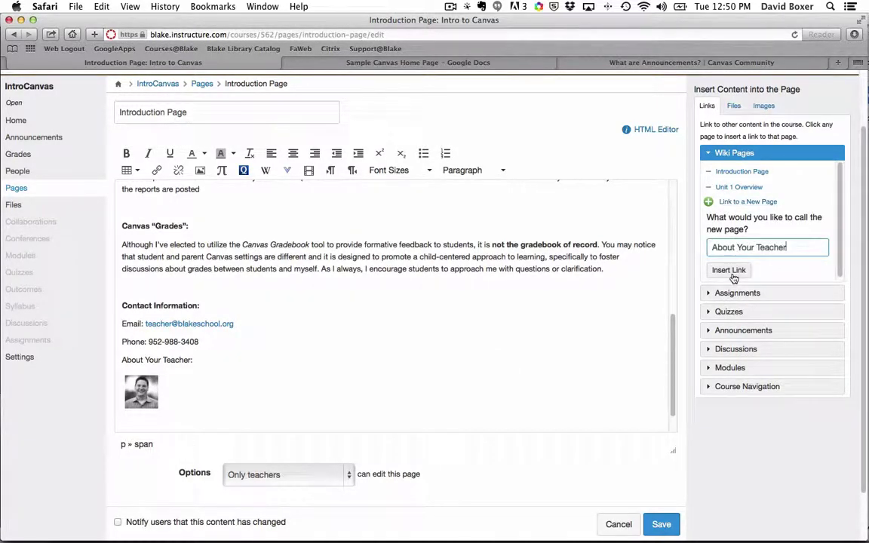
{"action": "left_click", "coordinate": [728, 270]}
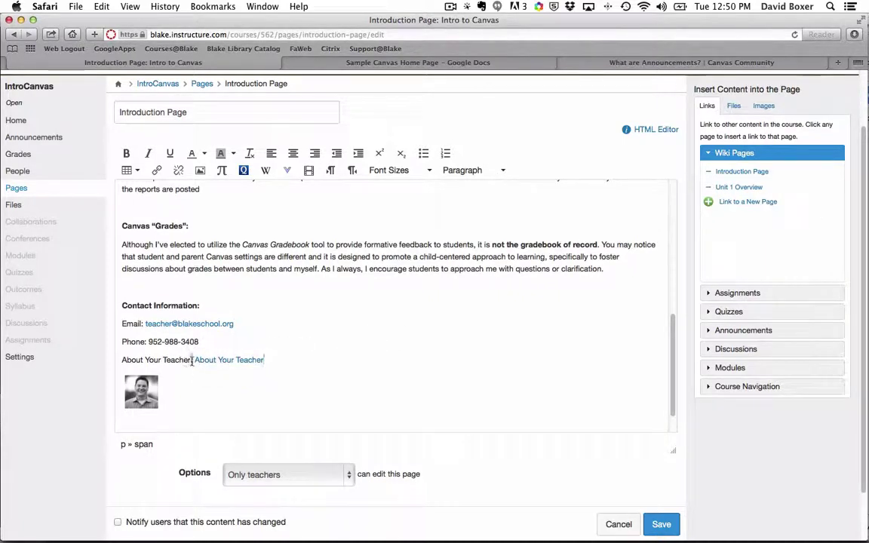
{"action": "left_click_drag", "start_coordinate": [193, 360], "coordinate": [105, 359]}
{"action": "key", "text": "BackSpace"}
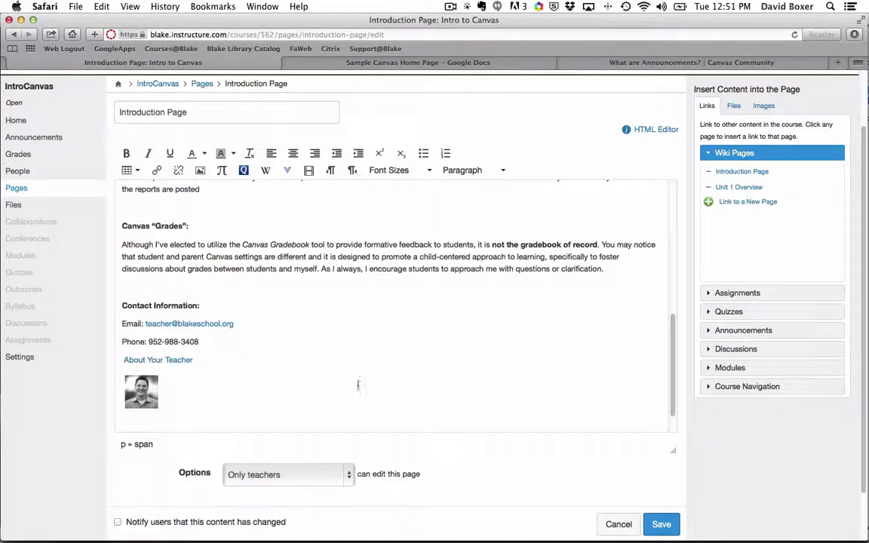
Save the page and review the cathedral photo, syllabus link, teacher thumbnail and About Your Teacher link
{"action": "left_click", "coordinate": [662, 525]}
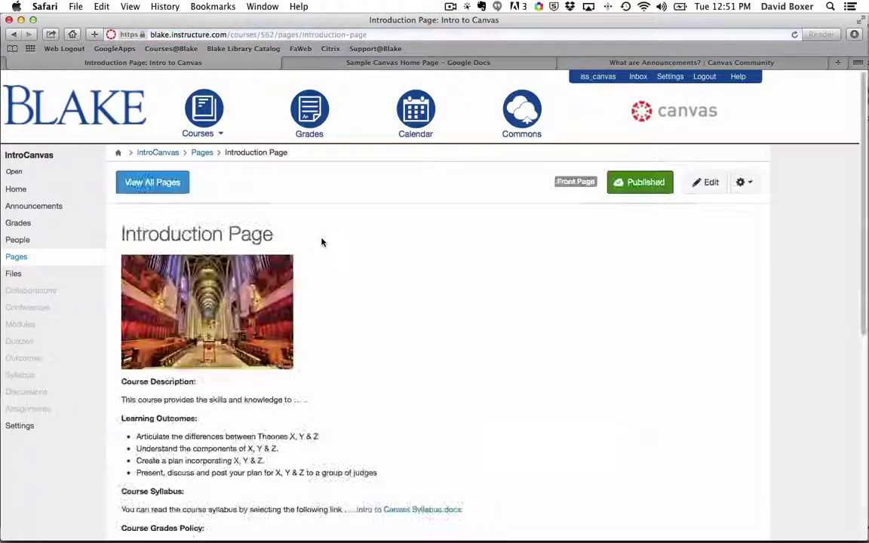
{"action": "scroll", "coordinate": [321, 242], "scroll_direction": "down", "scroll_amount": 5}
{"action": "scroll", "coordinate": [322, 242], "scroll_direction": "down", "scroll_amount": 5}
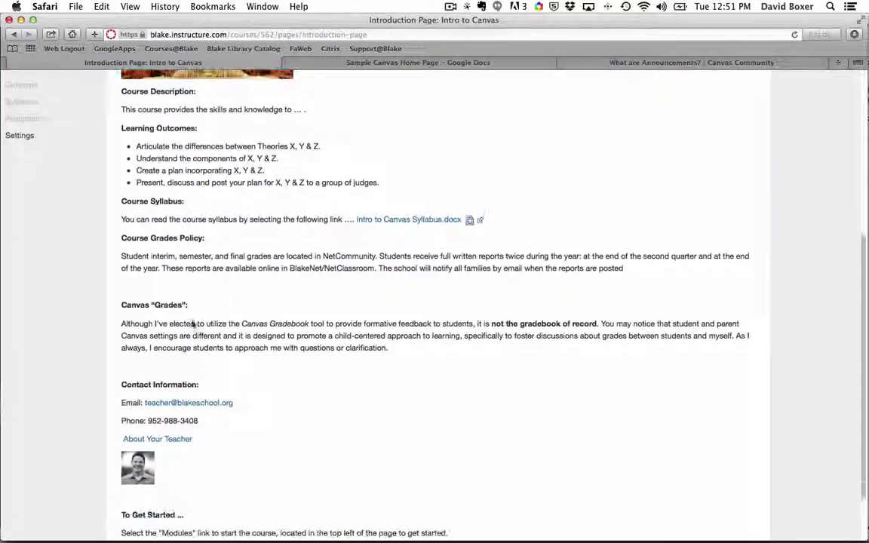
{"action": "scroll", "coordinate": [149, 373], "scroll_direction": "up", "scroll_amount": 10}
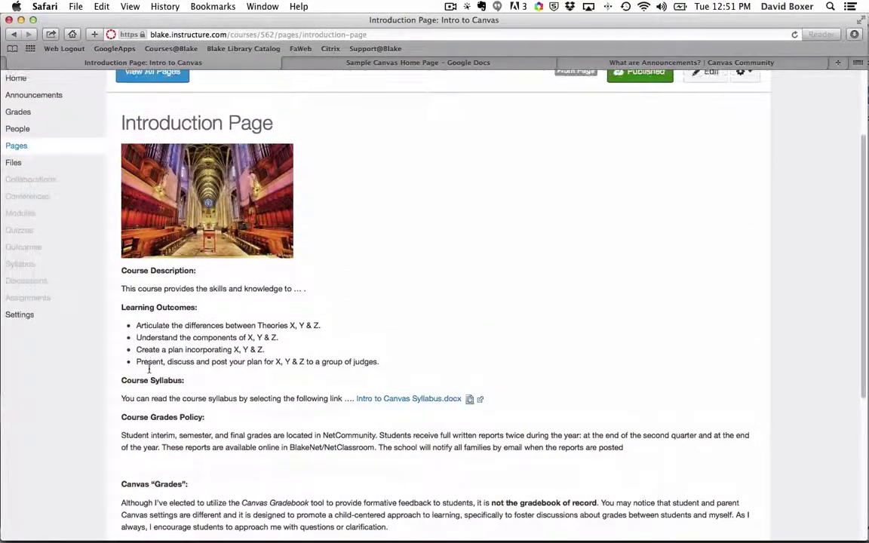
{"action": "scroll", "coordinate": [149, 372], "scroll_direction": "up", "scroll_amount": 3}
{"action": "scroll", "coordinate": [160, 379], "scroll_direction": "up", "scroll_amount": 5}
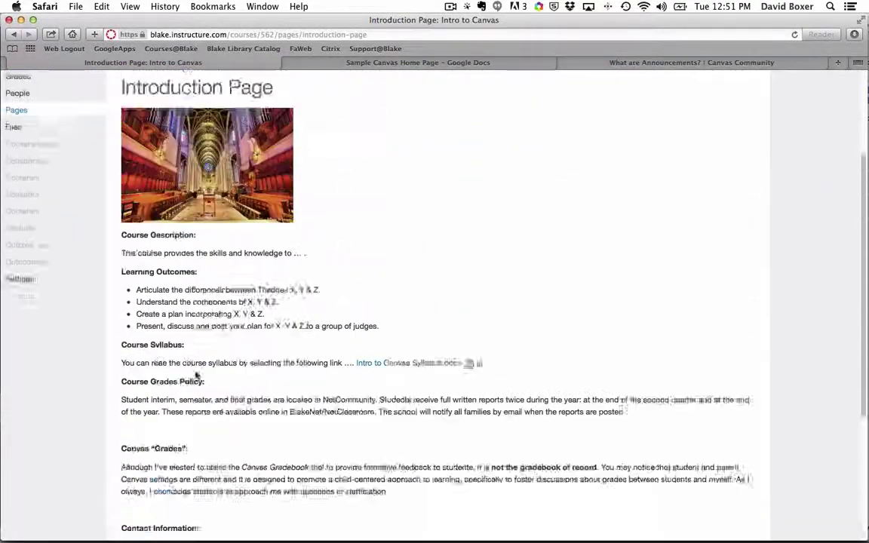
{"action": "scroll", "coordinate": [204, 362], "scroll_direction": "down", "scroll_amount": 1}
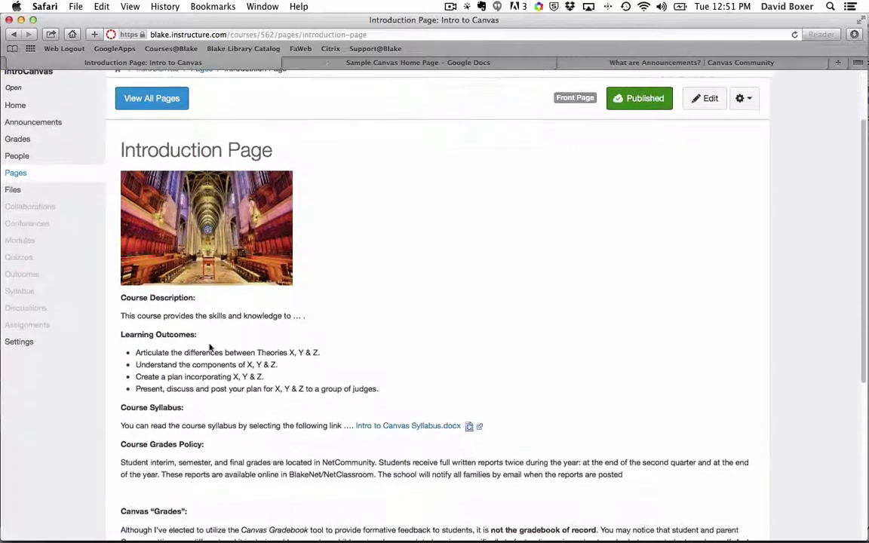
{"action": "scroll", "coordinate": [207, 354], "scroll_direction": "up", "scroll_amount": 2}
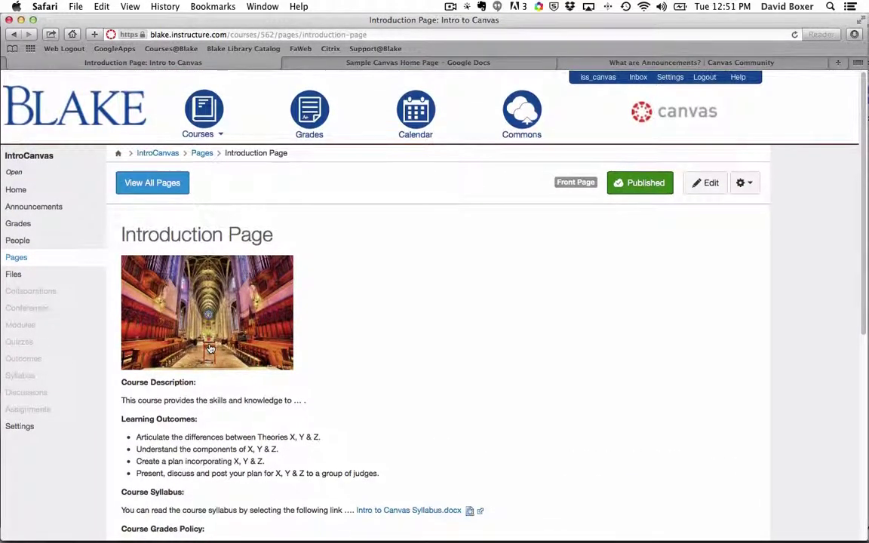
{"action": "scroll", "coordinate": [208, 325], "scroll_direction": "down", "scroll_amount": 1}
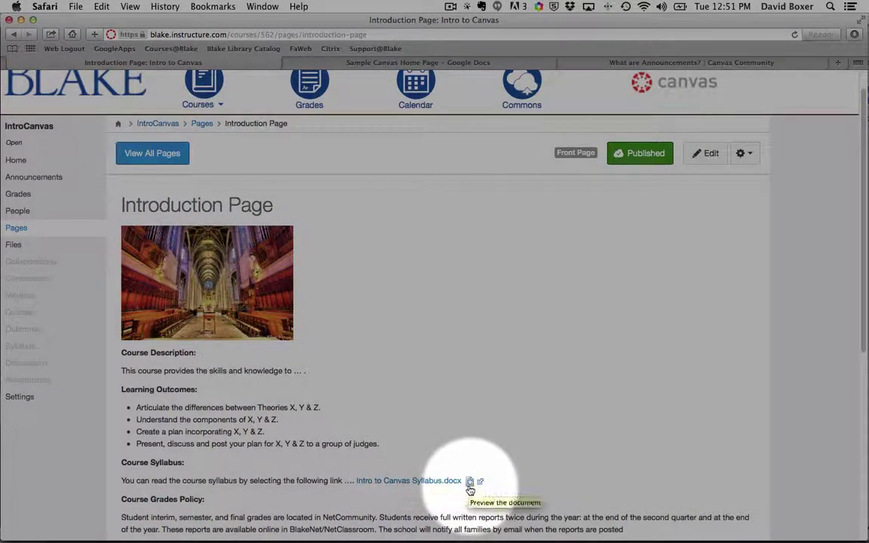
{"action": "scroll", "coordinate": [466, 489], "scroll_direction": "down", "scroll_amount": 3}
{"action": "scroll", "coordinate": [465, 489], "scroll_direction": "down", "scroll_amount": 5}
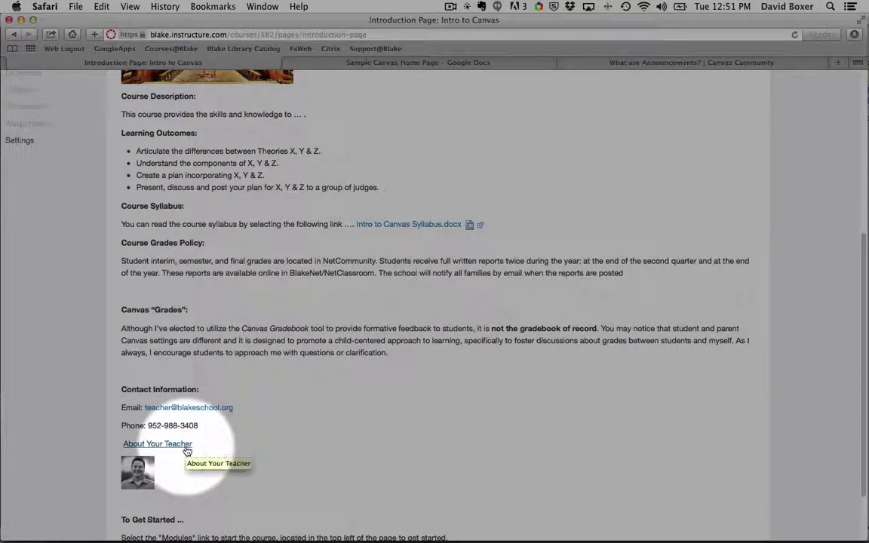
{"action": "scroll", "coordinate": [187, 450], "scroll_direction": "up", "scroll_amount": 2}
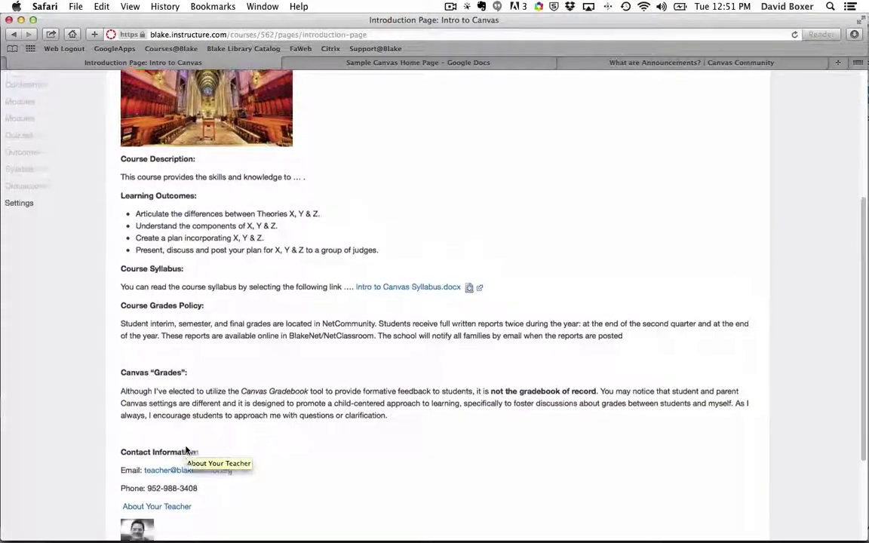
{"action": "scroll", "coordinate": [187, 450], "scroll_direction": "down", "scroll_amount": 2}
{"action": "scroll", "coordinate": [187, 450], "scroll_direction": "up", "scroll_amount": 4}
{"action": "scroll", "coordinate": [187, 451], "scroll_direction": "up", "scroll_amount": 2}
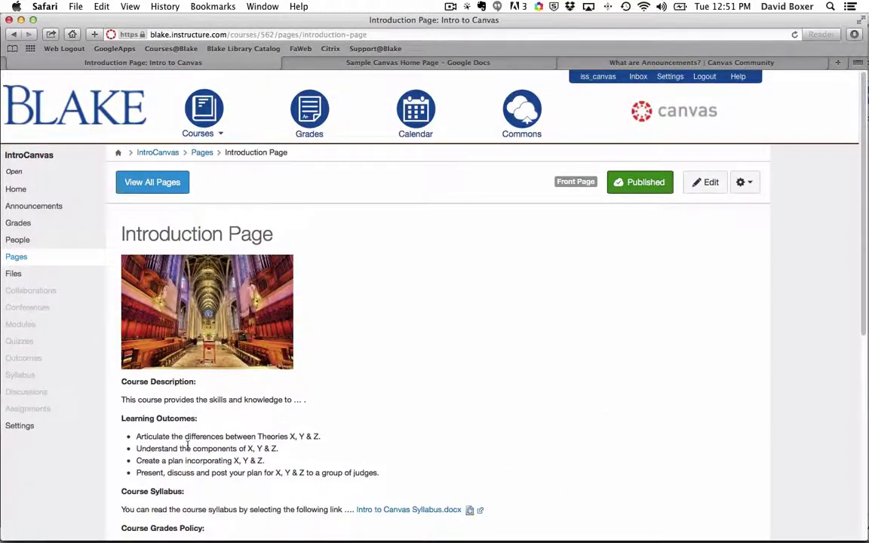
{"action": "scroll", "coordinate": [188, 447], "scroll_direction": "down", "scroll_amount": 1}
{"action": "scroll", "coordinate": [188, 447], "scroll_direction": "up", "scroll_amount": 1}
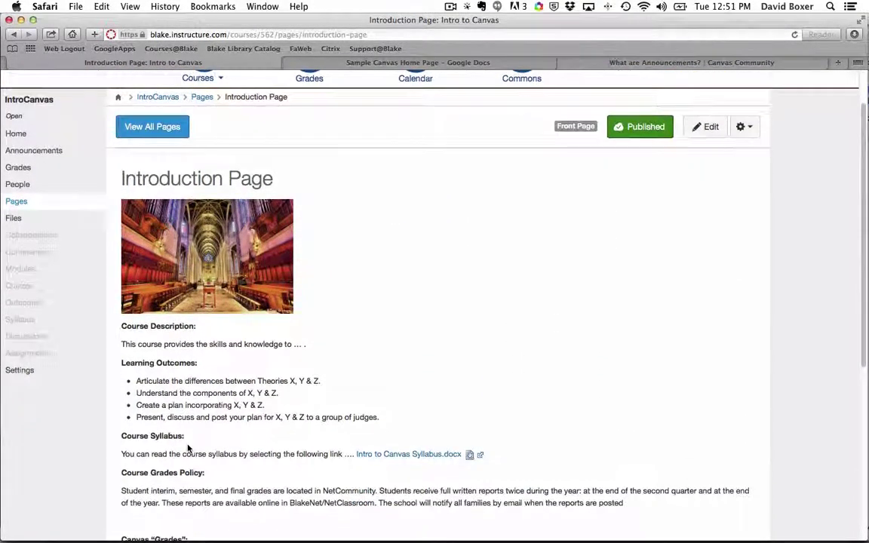
{"action": "scroll", "coordinate": [187, 446], "scroll_direction": "down", "scroll_amount": 10}
{"action": "scroll", "coordinate": [189, 449], "scroll_direction": "up", "scroll_amount": 2}
{"action": "scroll", "coordinate": [188, 449], "scroll_direction": "up", "scroll_amount": 5}
{"action": "scroll", "coordinate": [187, 448], "scroll_direction": "up", "scroll_amount": 2}
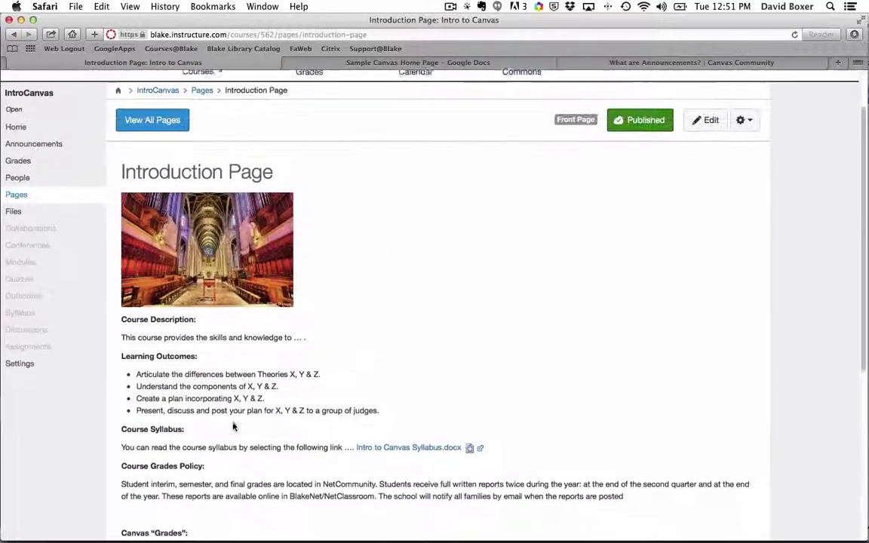